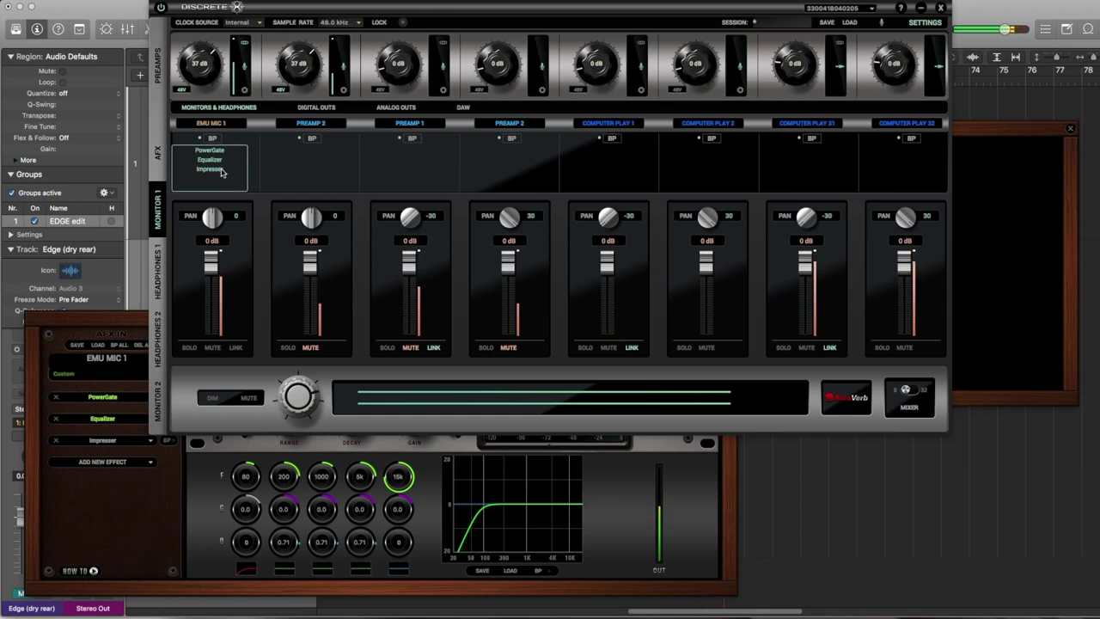
- Bring up the EMU MIC 1 PowerGate effects chain window, move it up, and close it
{"action": "left_click", "coordinate": [221, 172]}
{"action": "left_click_drag", "start_coordinate": [307, 321], "coordinate": [310, 206]}
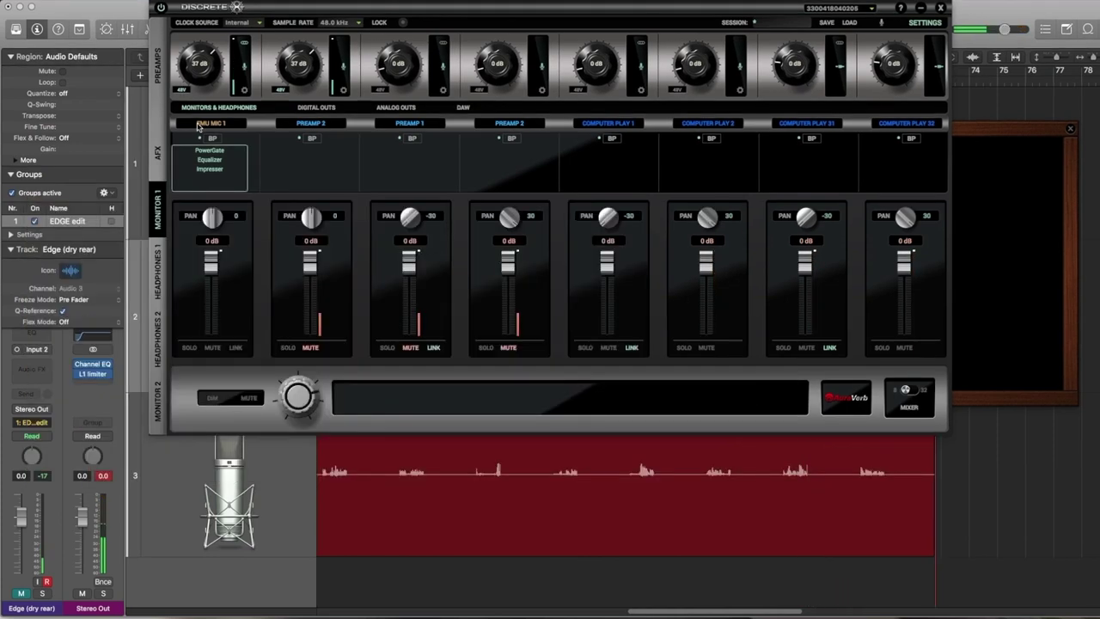
{"action": "left_click", "coordinate": [308, 185]}
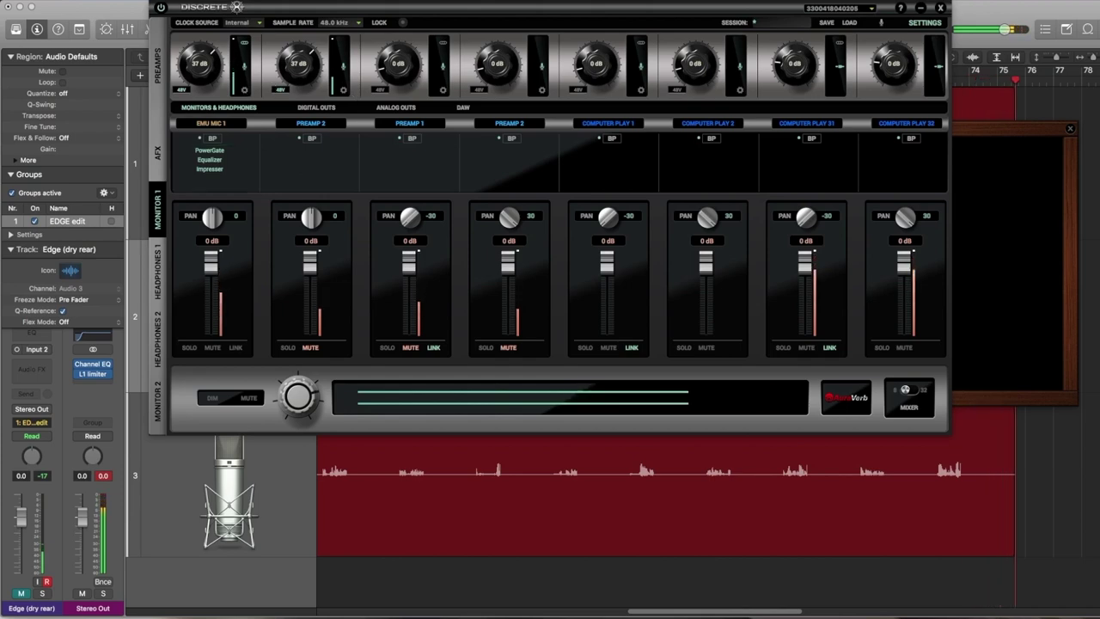
- Open Channel 1's preamp panel, move it aside, and switch its mic emulation from Verge to Edge
{"action": "left_click", "coordinate": [138, 267]}
{"action": "left_click_drag", "start_coordinate": [139, 268], "coordinate": [410, 147]}
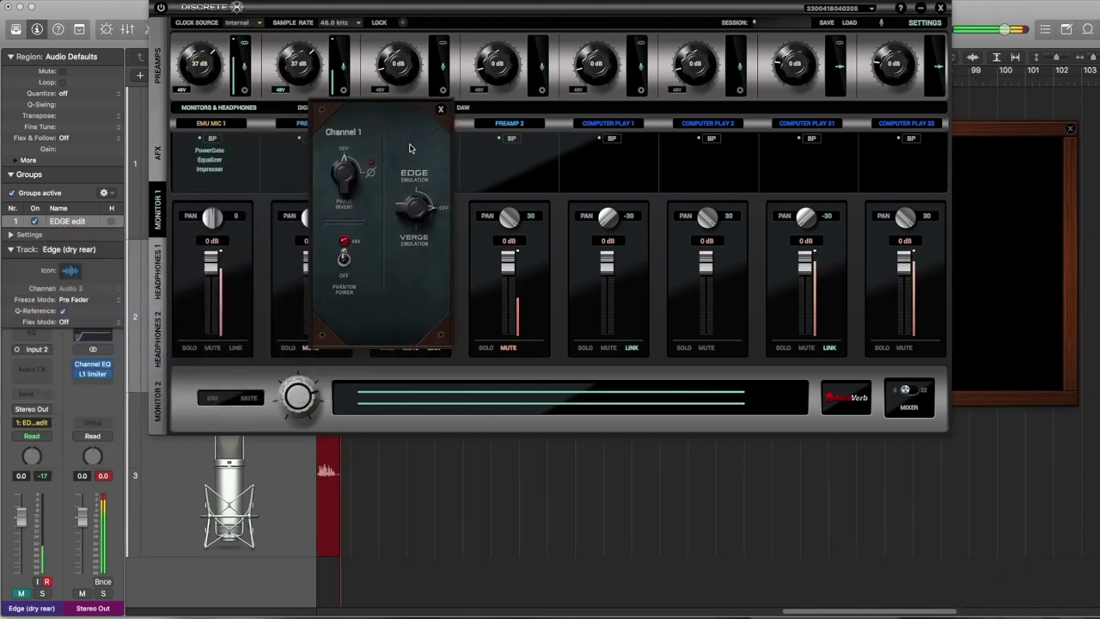
{"action": "left_click_drag", "start_coordinate": [442, 173], "coordinate": [590, 168]}
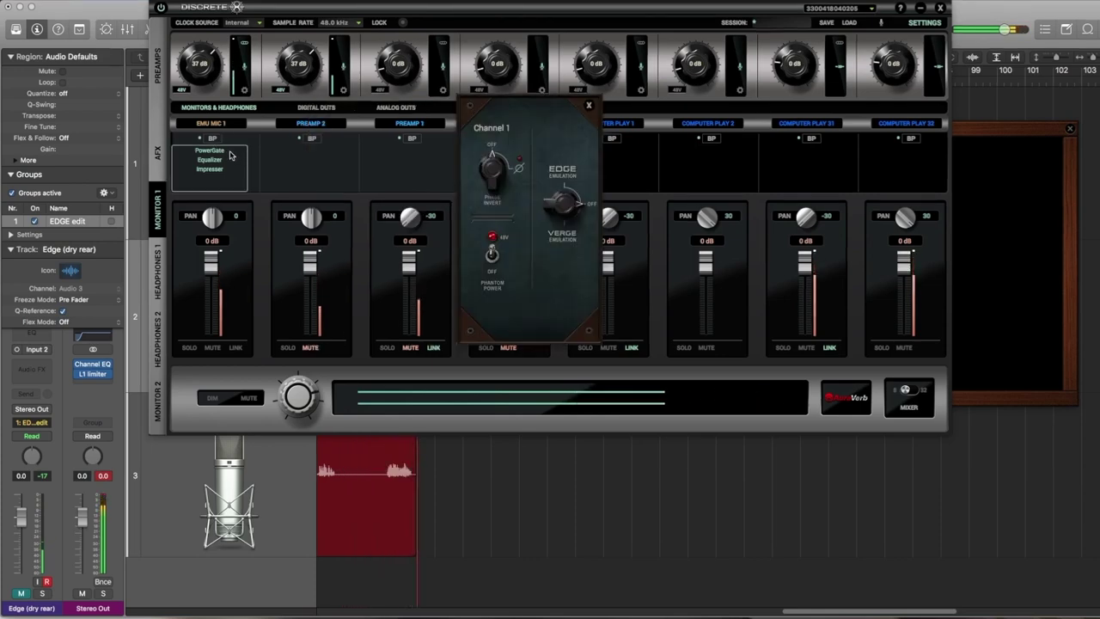
{"action": "left_click", "coordinate": [560, 206]}
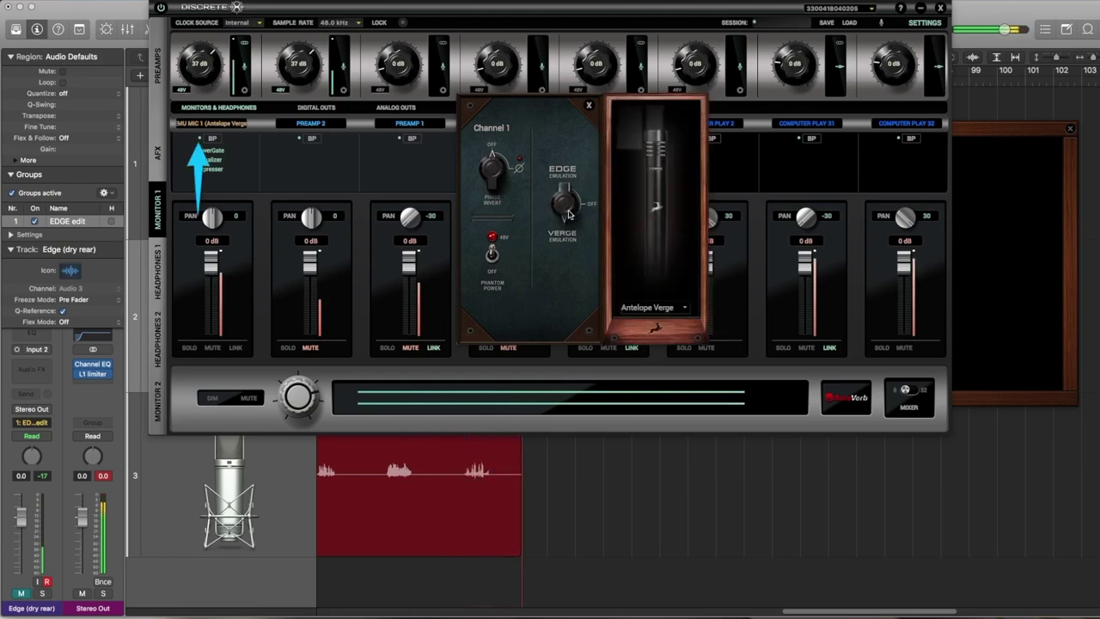
{"action": "left_click", "coordinate": [564, 204]}
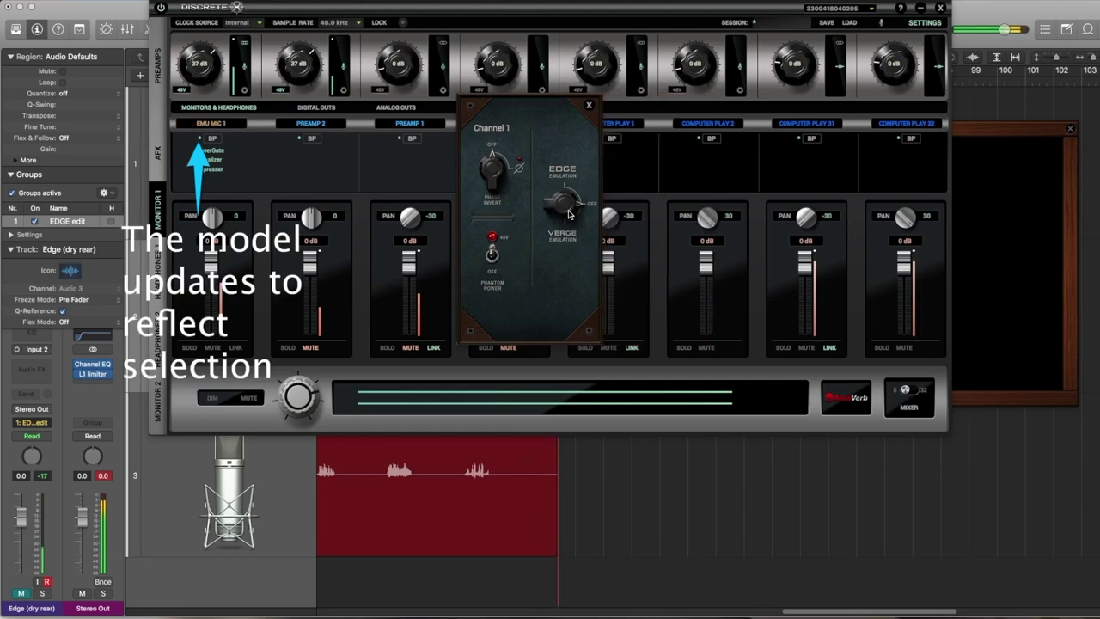
{"action": "left_click", "coordinate": [568, 213]}
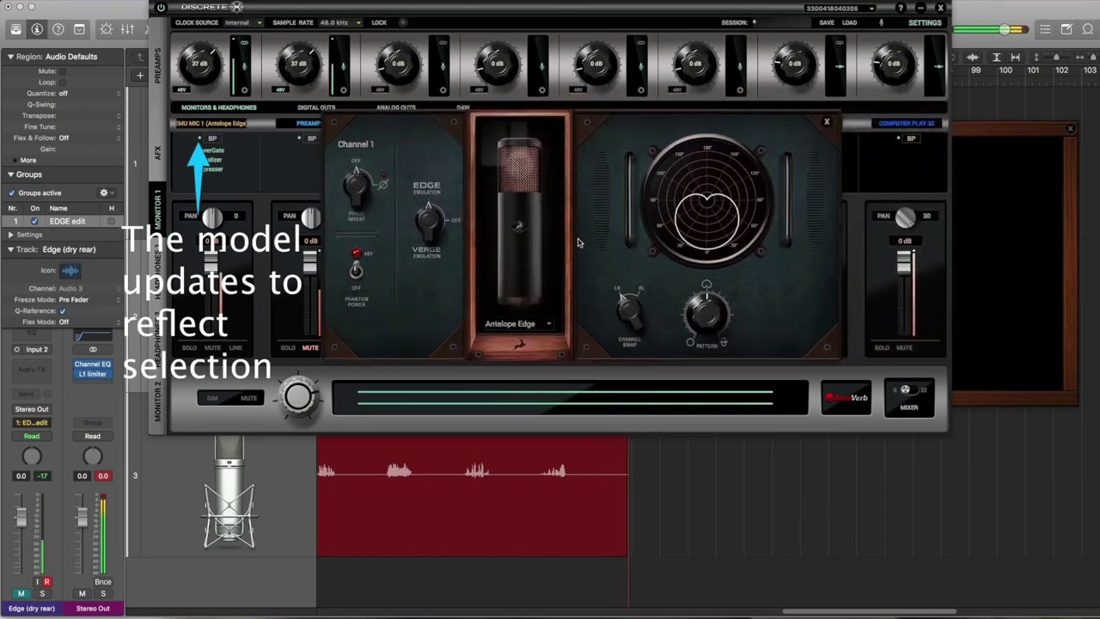
{"action": "left_click", "coordinate": [689, 278]}
{"action": "left_click", "coordinate": [684, 316]}
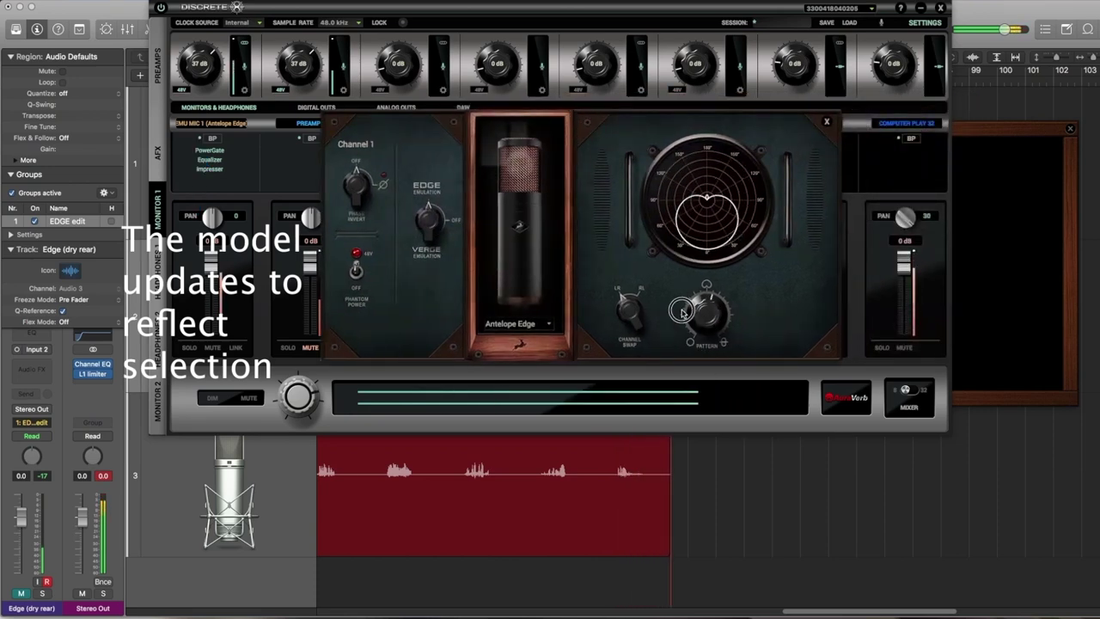
{"action": "left_click", "coordinate": [710, 313]}
{"action": "left_click", "coordinate": [705, 313]}
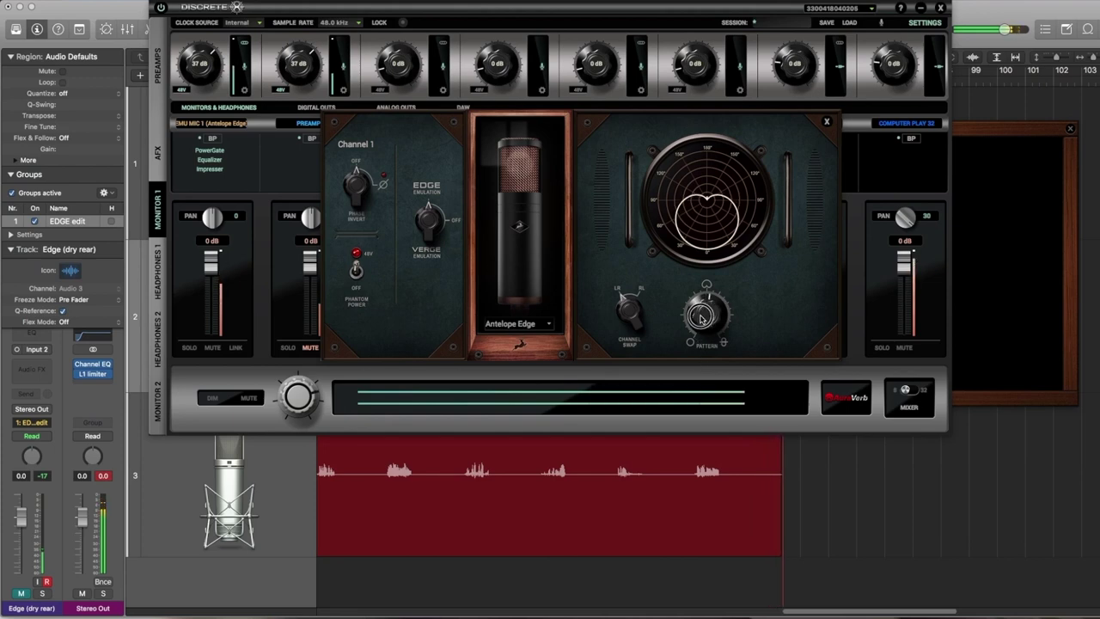
{"action": "left_click_drag", "start_coordinate": [700, 321], "coordinate": [679, 299]}
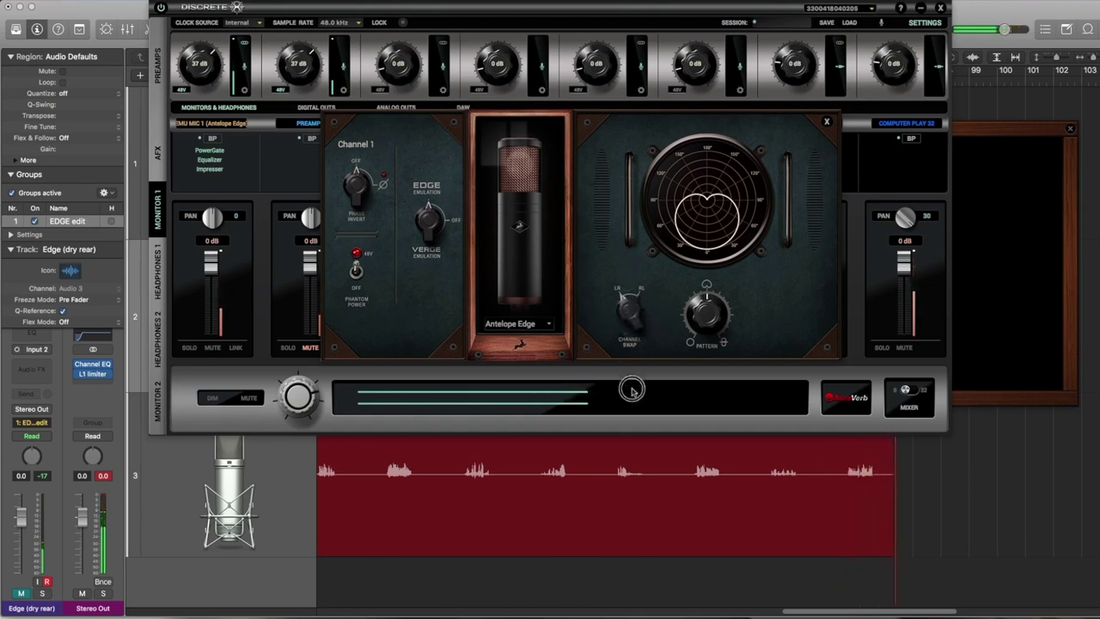
- Audition Channel 1's Edge mic models: Tokyo 800T, Berlin 47 FT, Berlin 67, then Berlin 87
{"action": "left_click", "coordinate": [539, 330]}
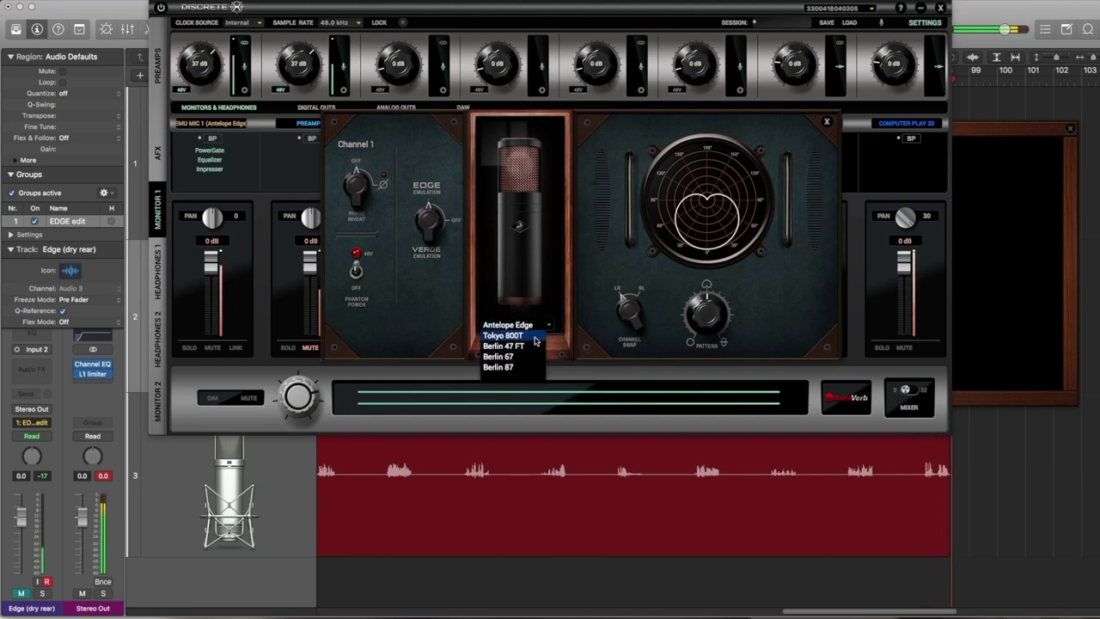
{"action": "left_click", "coordinate": [542, 335]}
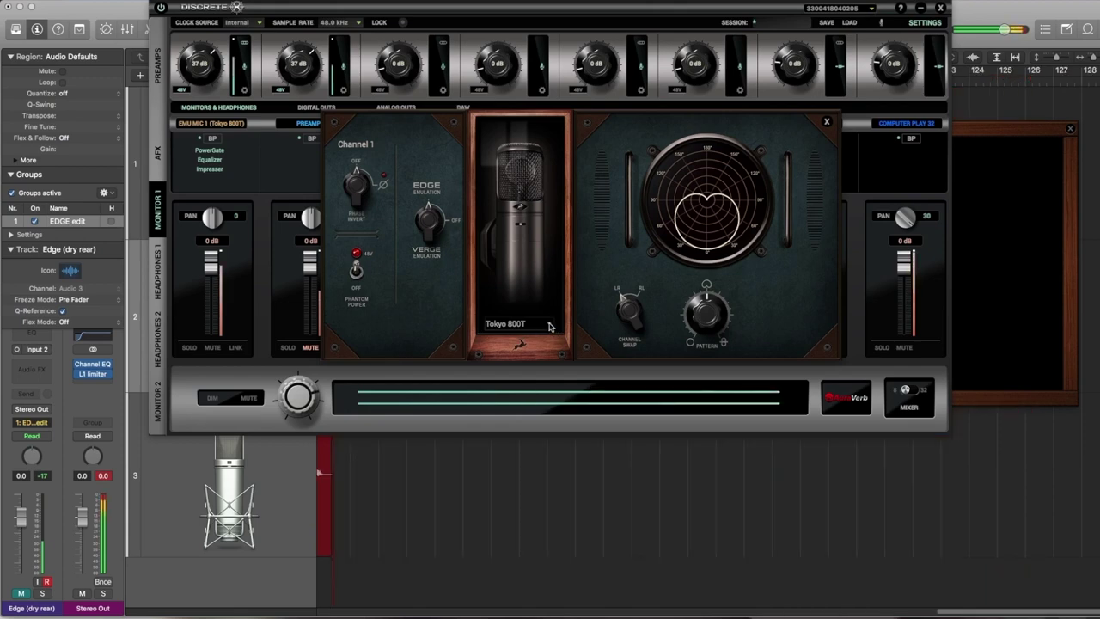
{"action": "left_click", "coordinate": [548, 325]}
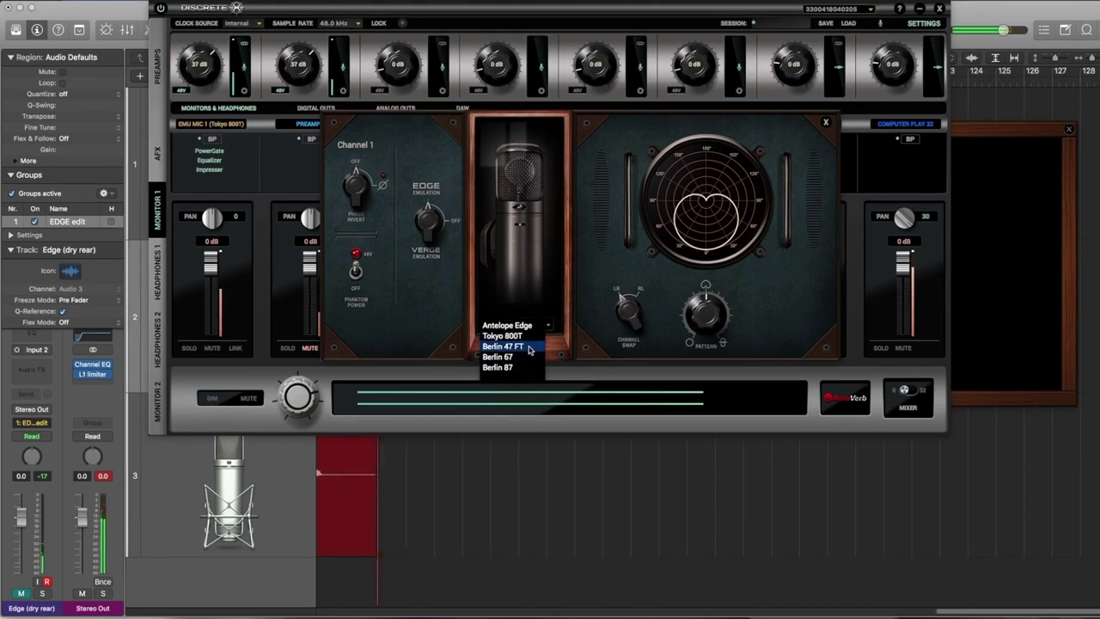
{"action": "left_click", "coordinate": [529, 347]}
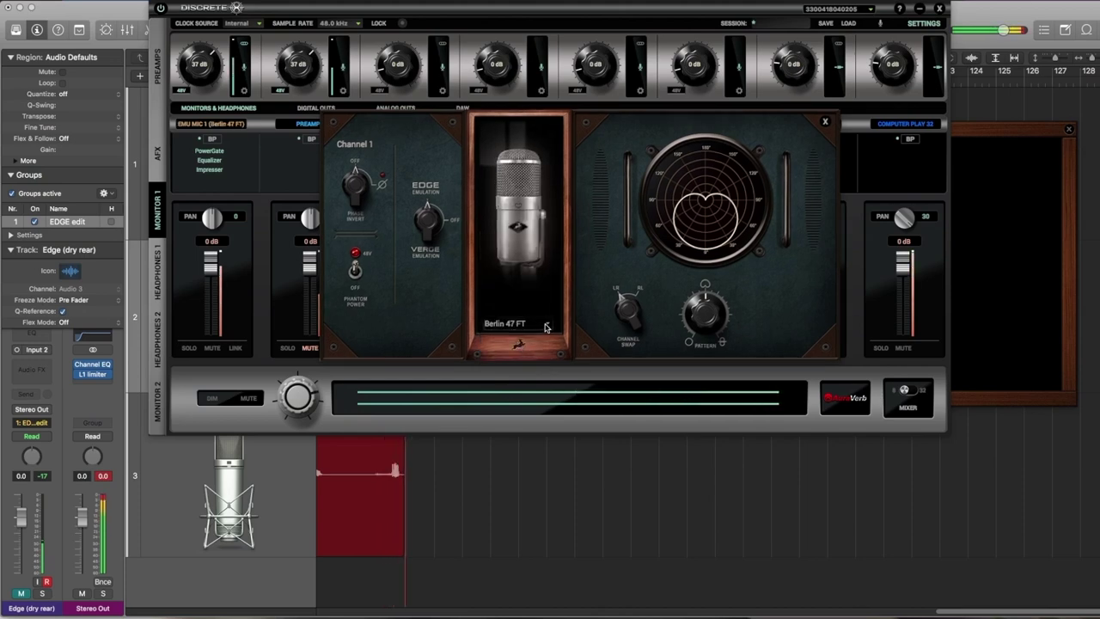
{"action": "left_click", "coordinate": [545, 326]}
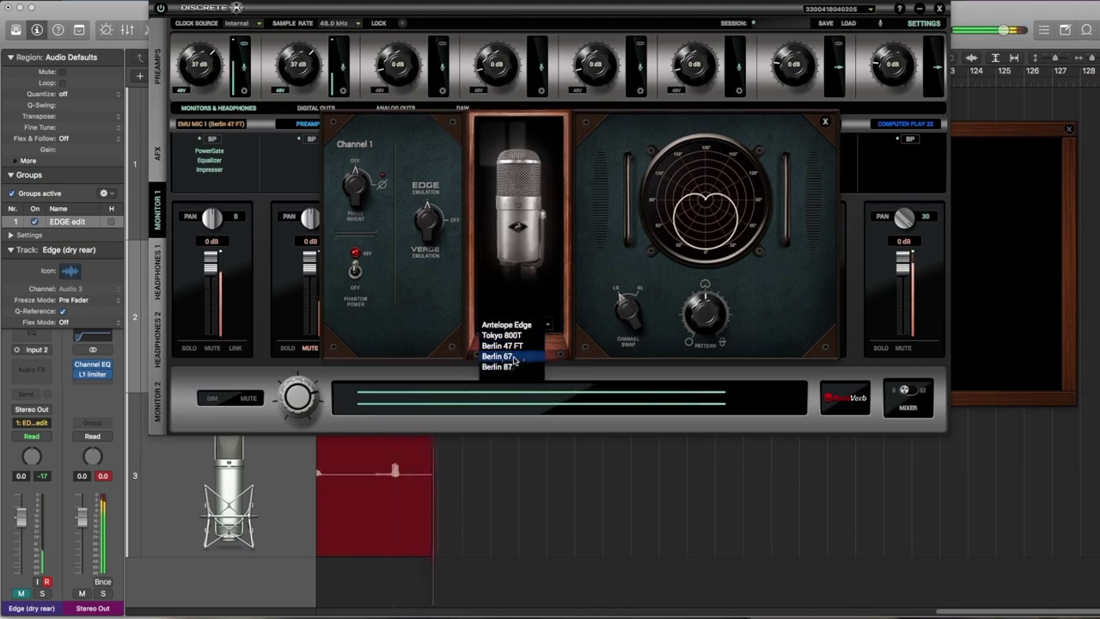
{"action": "left_click", "coordinate": [514, 357]}
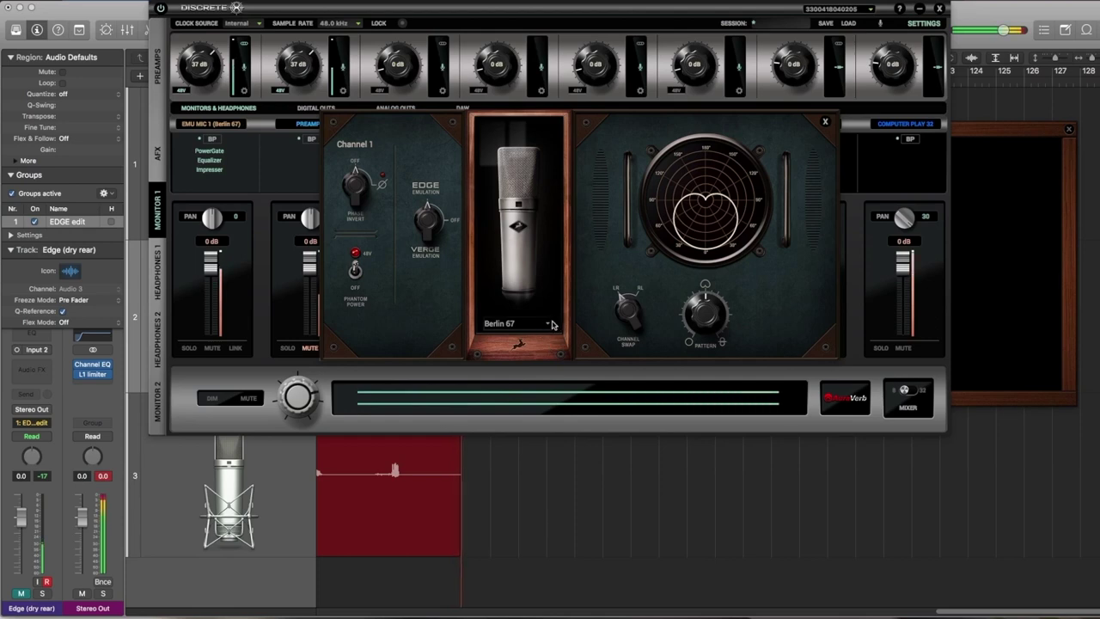
{"action": "left_click", "coordinate": [550, 324]}
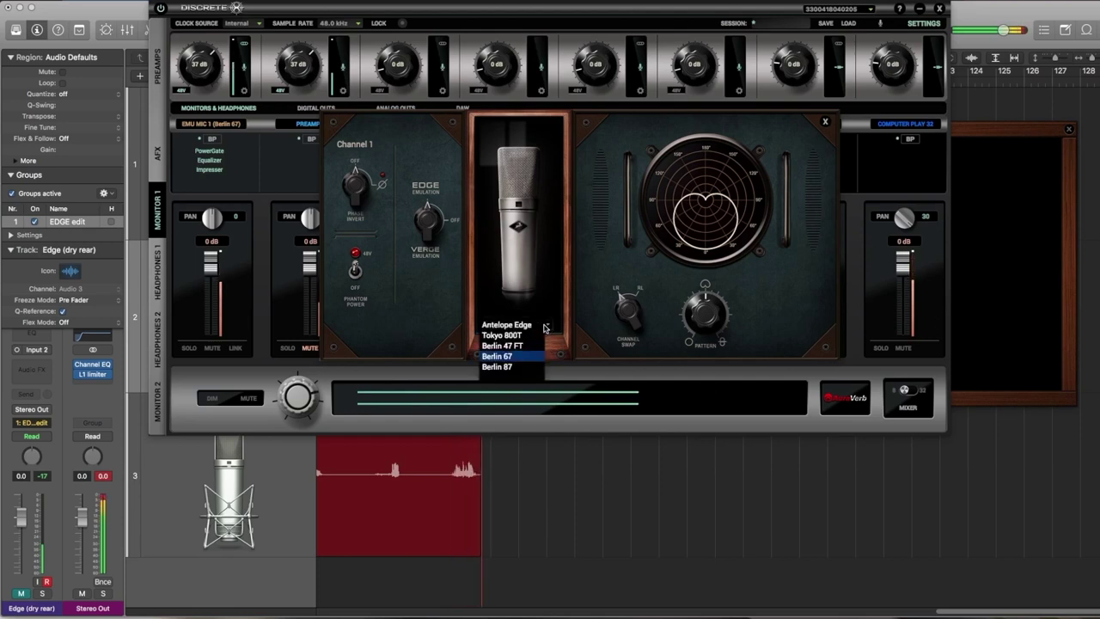
{"action": "left_click", "coordinate": [512, 368]}
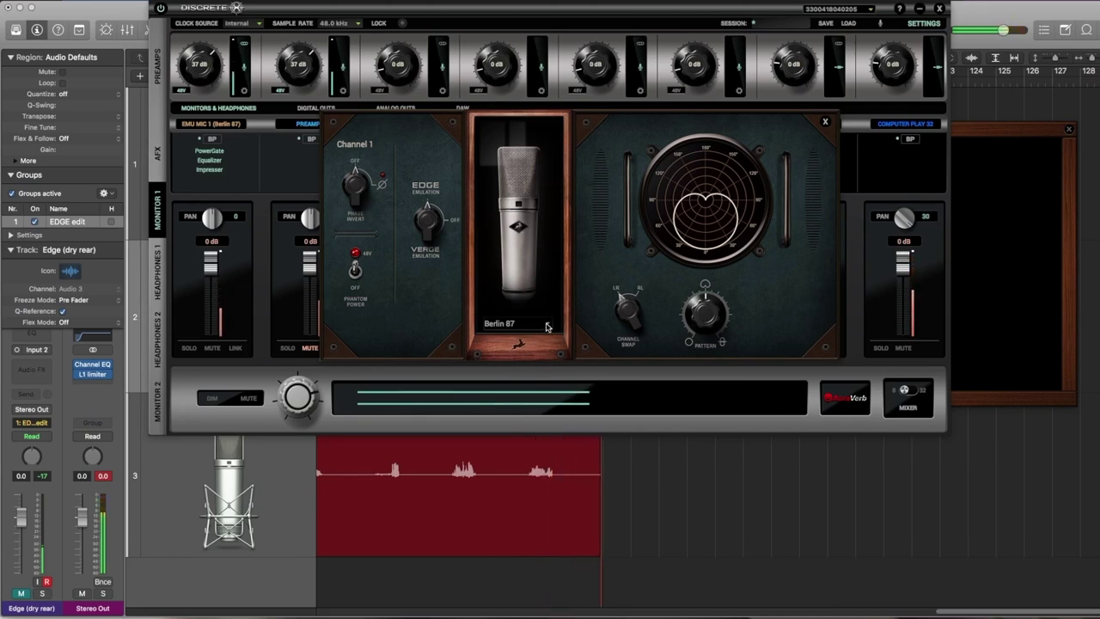
- Try Antelope Edge, settle on Tokyo 800T, close the emulation panel and return to Logic
{"action": "left_click", "coordinate": [548, 325]}
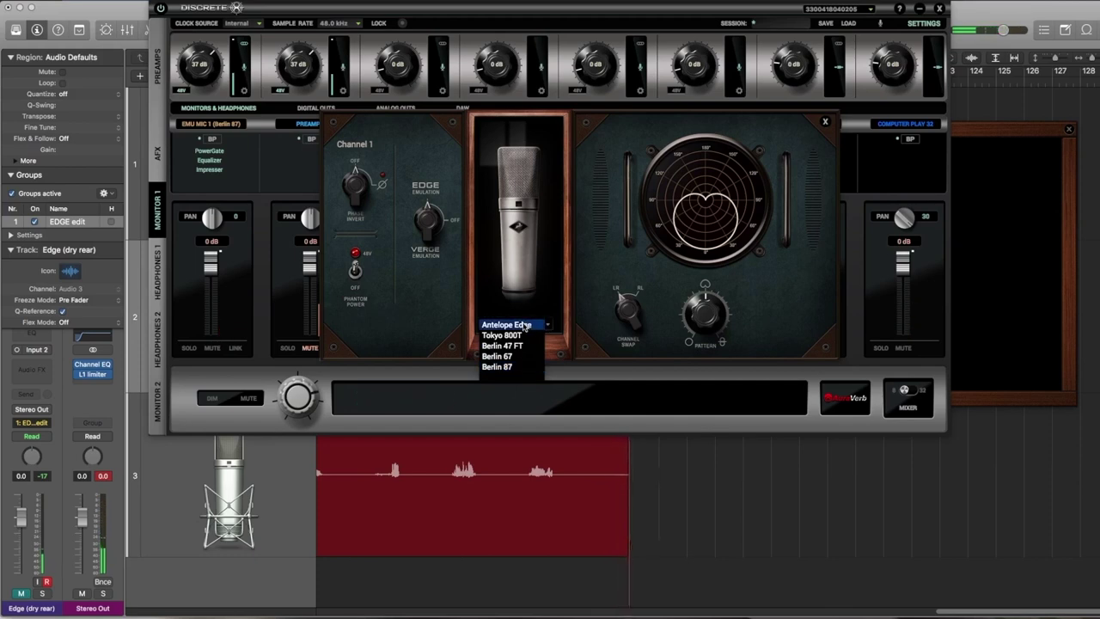
{"action": "left_click", "coordinate": [548, 325]}
{"action": "left_click", "coordinate": [544, 326]}
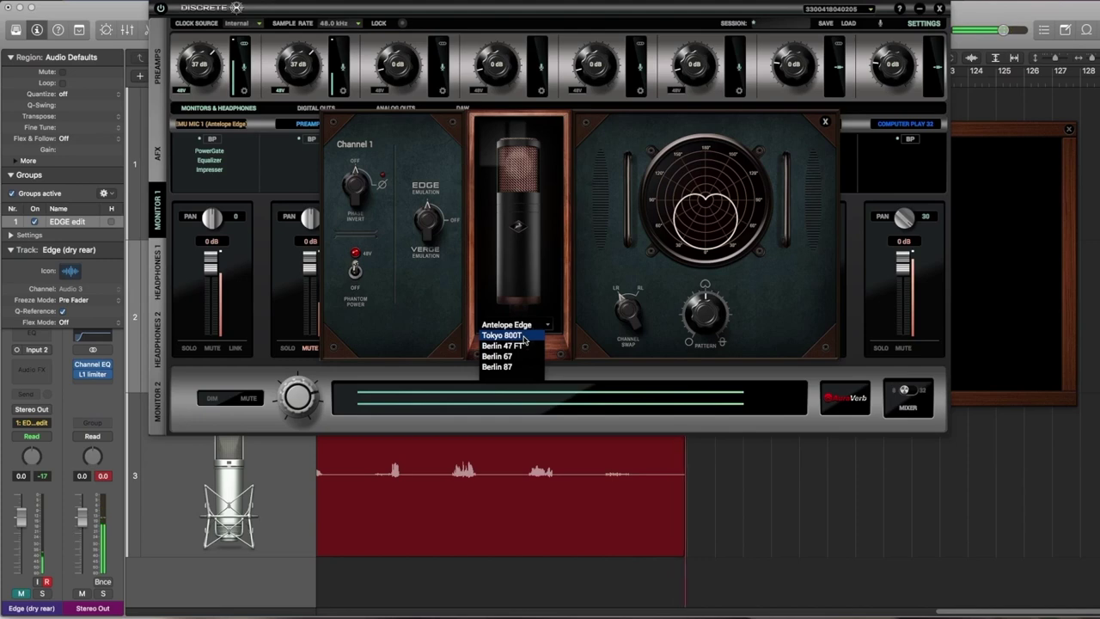
{"action": "left_click", "coordinate": [516, 335]}
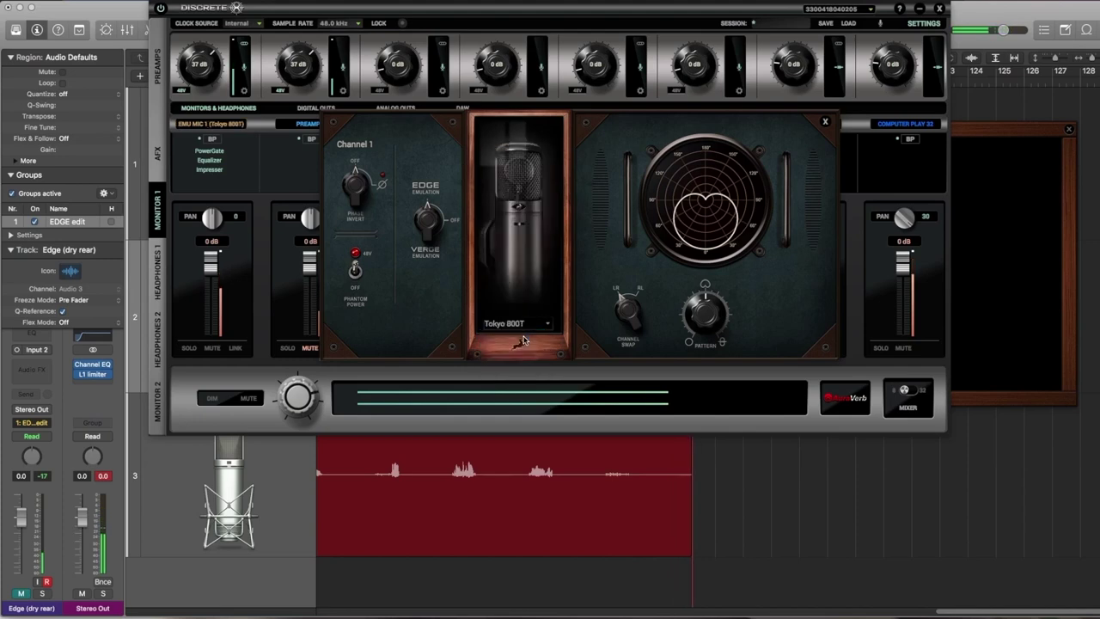
{"action": "left_click", "coordinate": [826, 124]}
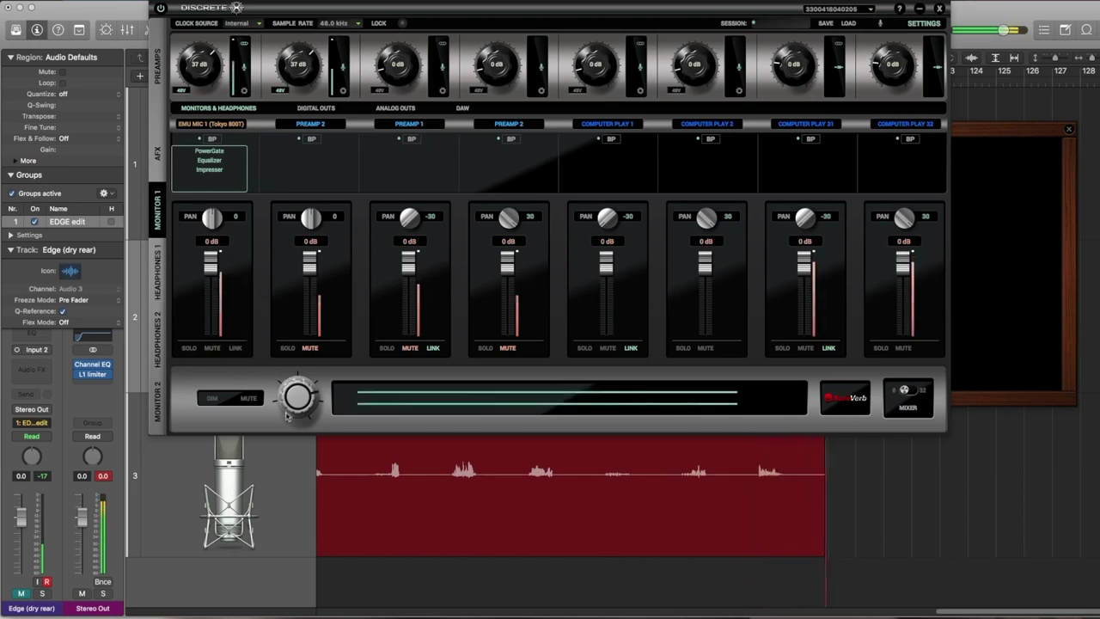
{"action": "left_click", "coordinate": [284, 447]}
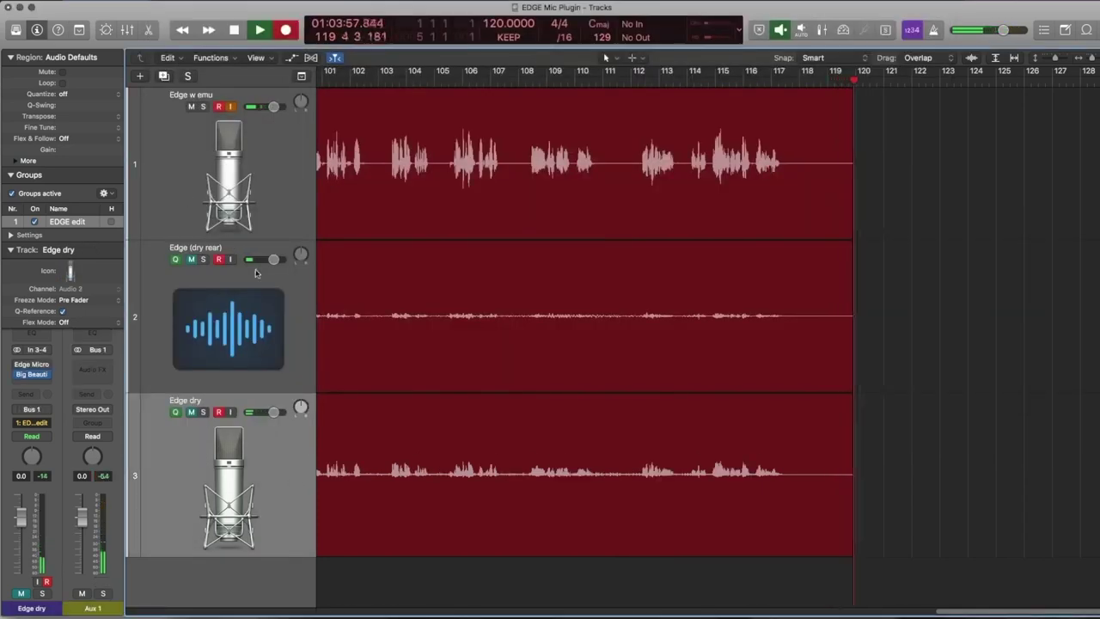
- Solo the Edge dry track and open its Edge Microphone Emulation plugin
{"action": "key", "text": "s"}
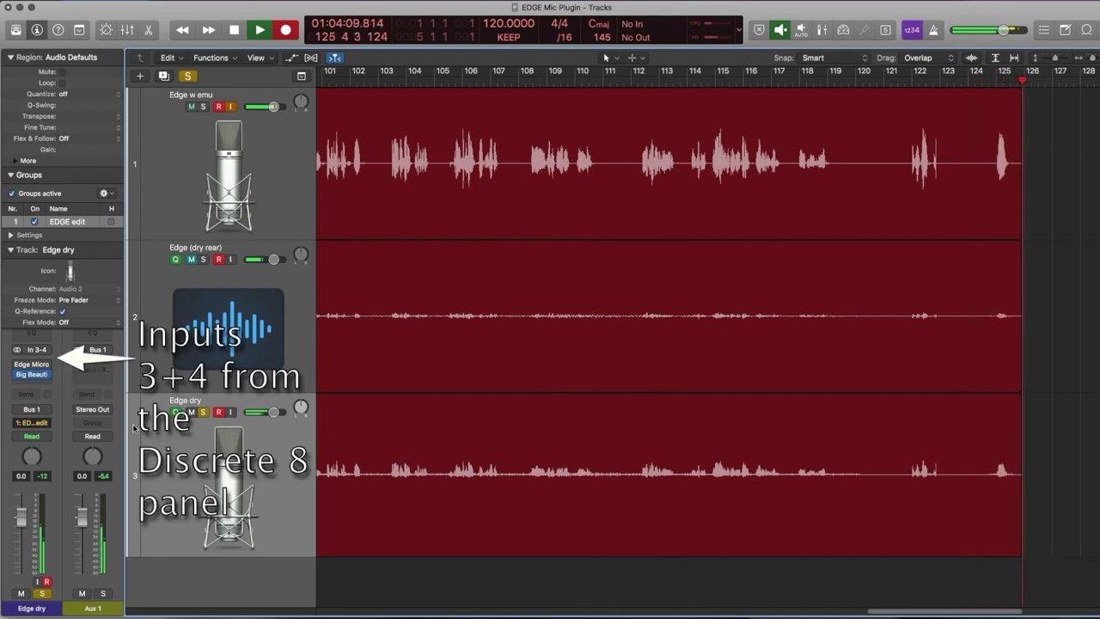
{"action": "left_click", "coordinate": [31, 365]}
- Move the plugin window beside the tracks and try the Berlin 47 and Berlin 67 mic models
{"action": "left_click_drag", "start_coordinate": [70, 18], "coordinate": [575, 97]}
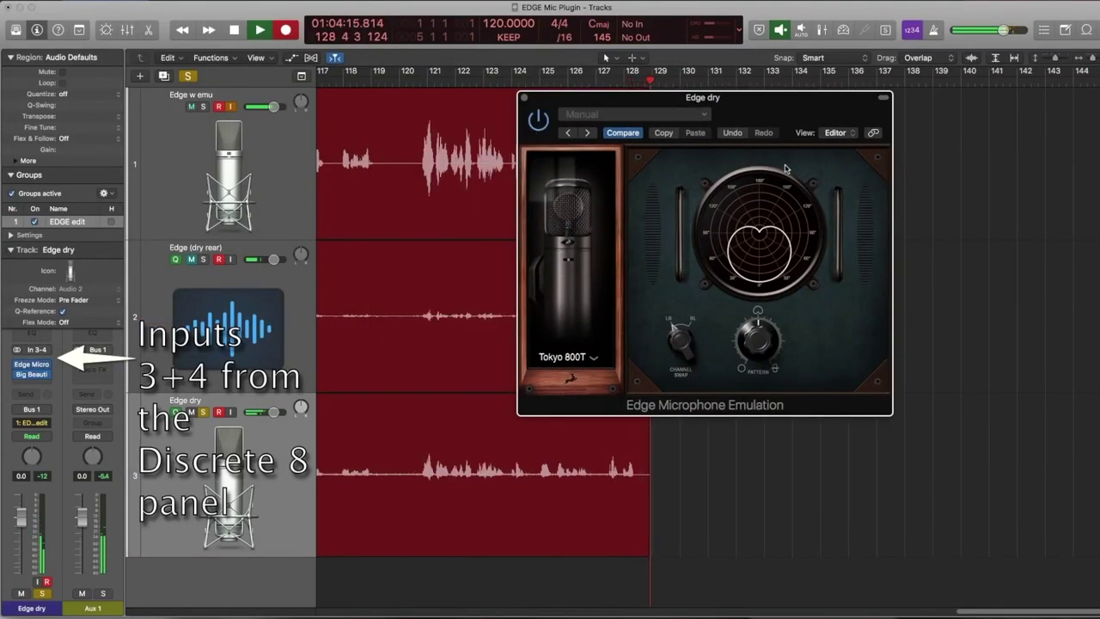
{"action": "left_click_drag", "start_coordinate": [746, 109], "coordinate": [721, 173]}
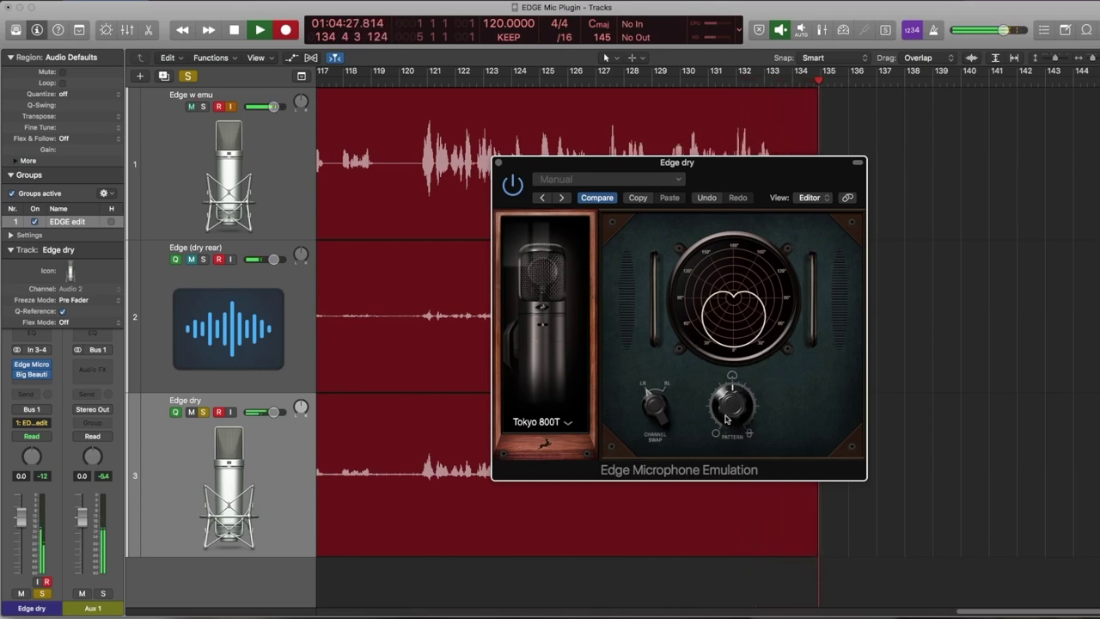
{"action": "left_click", "coordinate": [564, 421]}
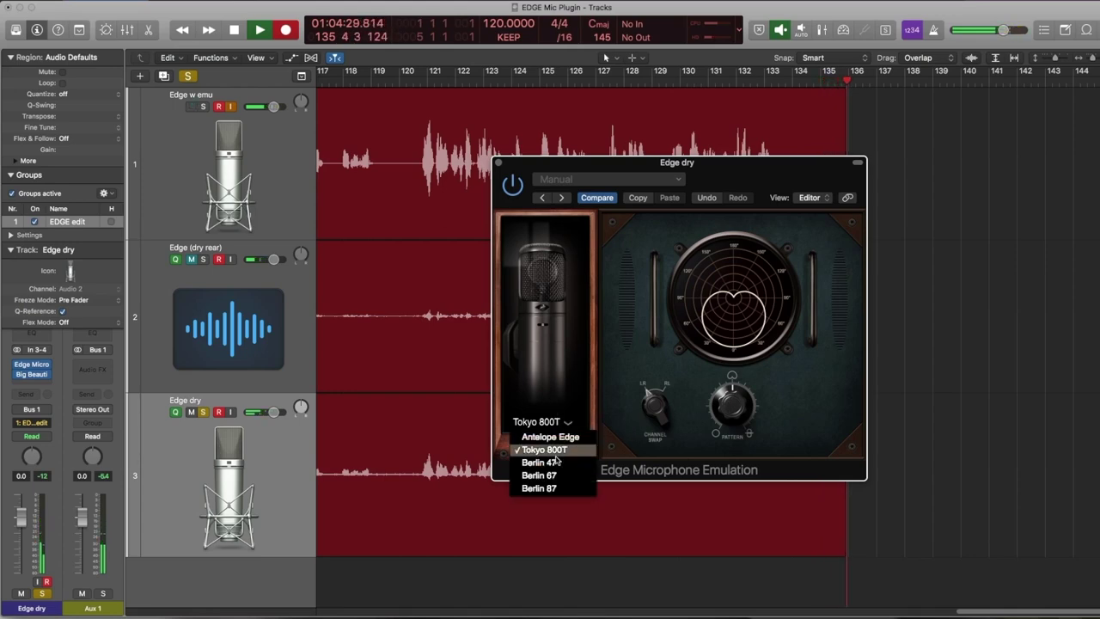
{"action": "left_click", "coordinate": [555, 465]}
{"action": "left_click", "coordinate": [565, 422]}
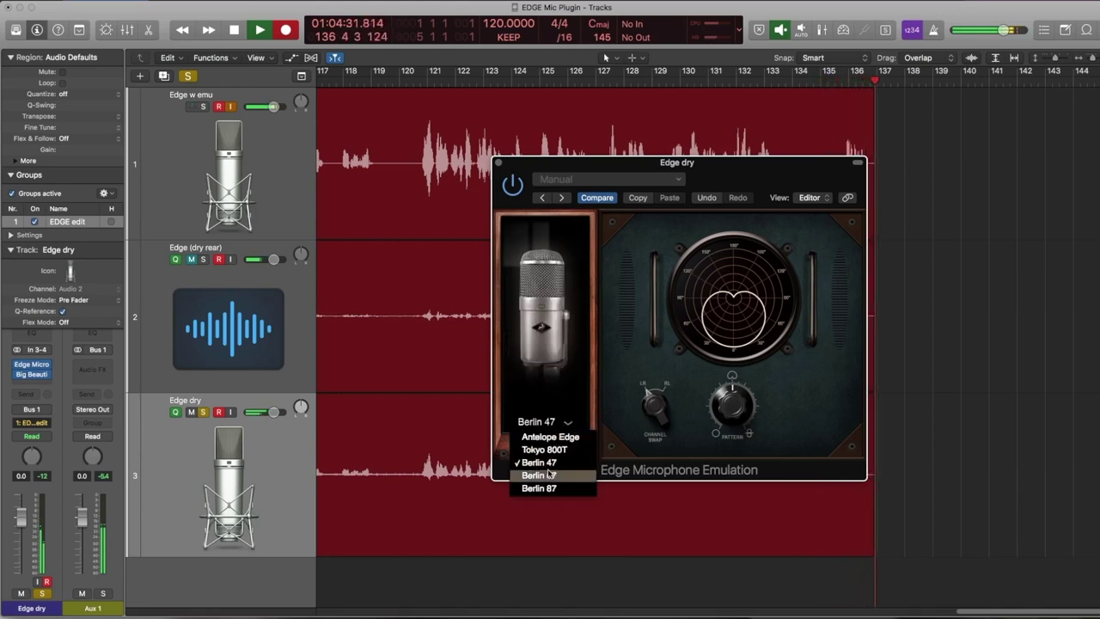
{"action": "left_click", "coordinate": [550, 484]}
- Try the Berlin 87 and Antelope Edge models, then adjust the polar pattern to cardioid
{"action": "left_click", "coordinate": [565, 423]}
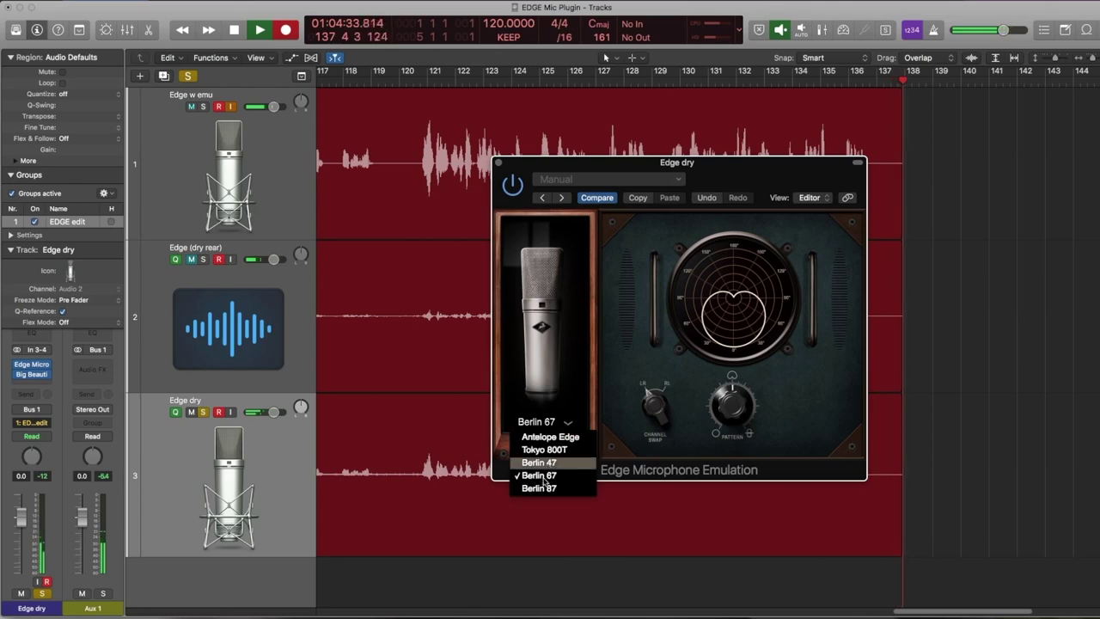
{"action": "left_click", "coordinate": [539, 487]}
{"action": "left_click", "coordinate": [566, 422]}
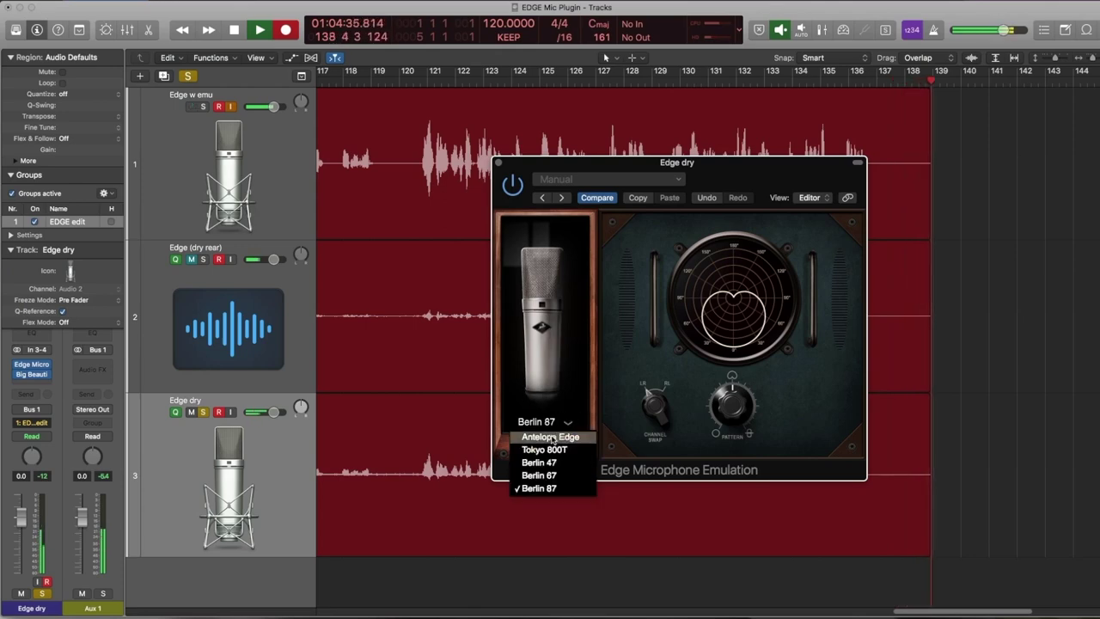
{"action": "left_click", "coordinate": [550, 436]}
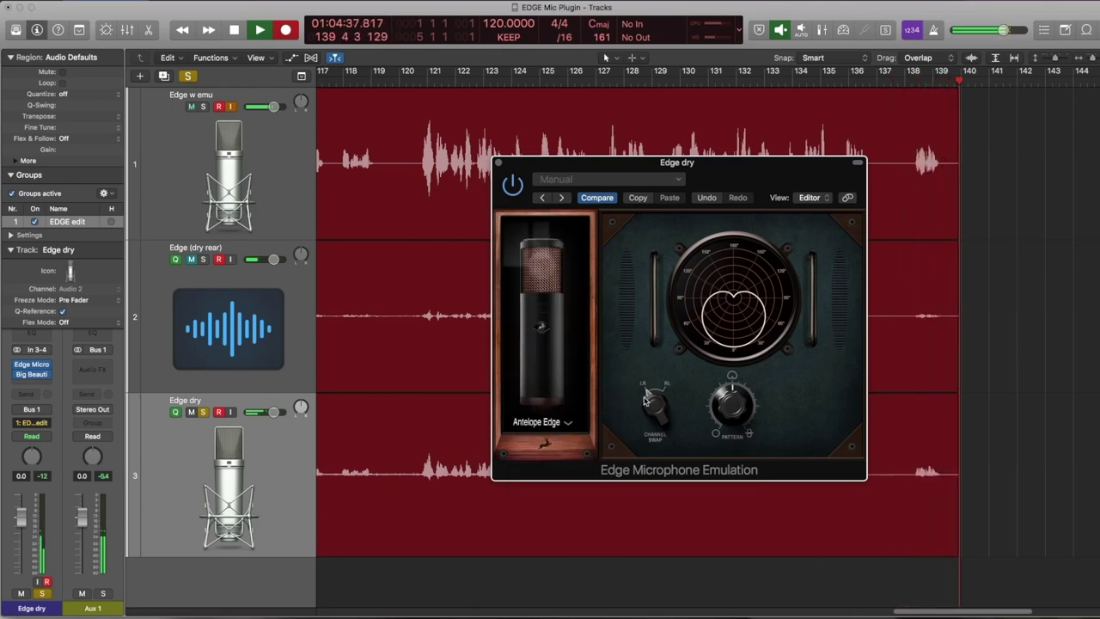
{"action": "left_click_drag", "start_coordinate": [731, 340], "coordinate": [727, 344]}
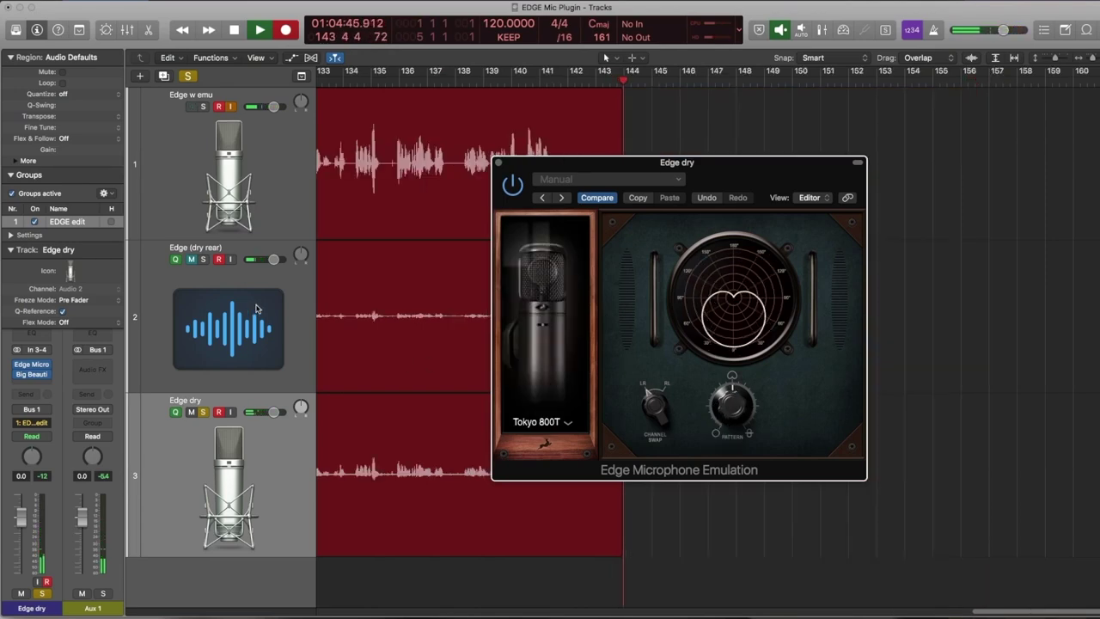